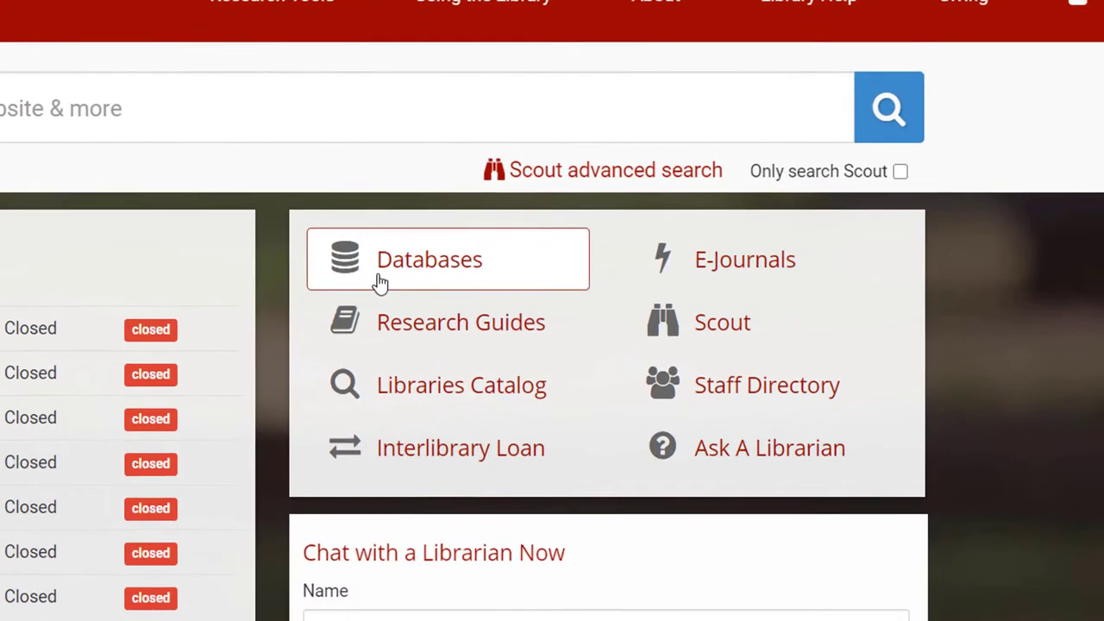
Filter the library's database list to Communications and open Communication Source in a new tab
{"action": "left_click", "coordinate": [380, 283]}
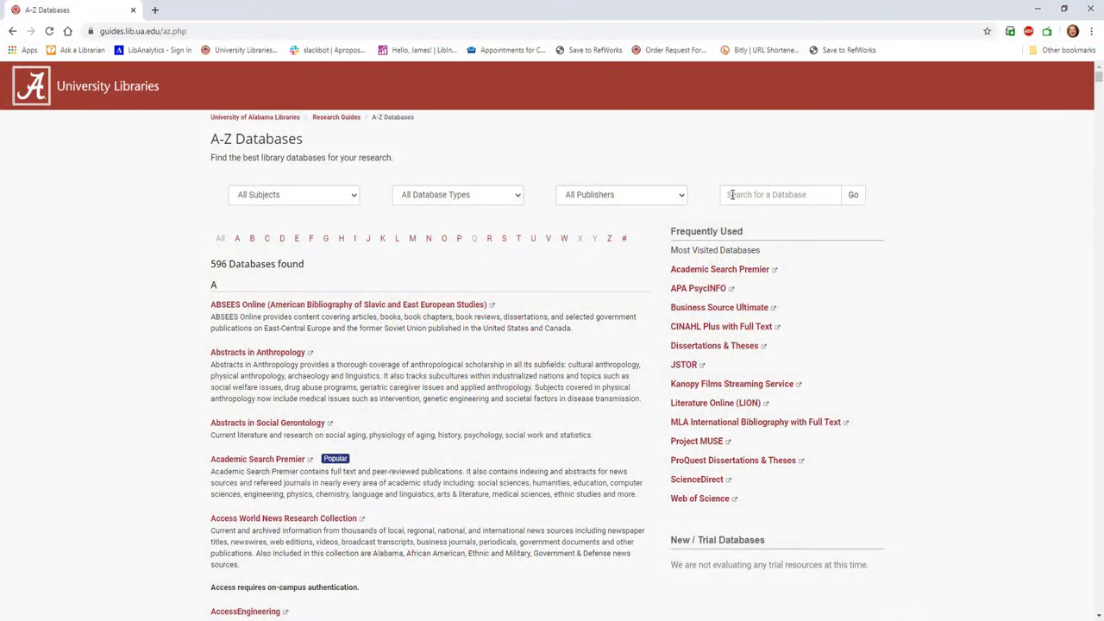
{"action": "left_click", "coordinate": [742, 192]}
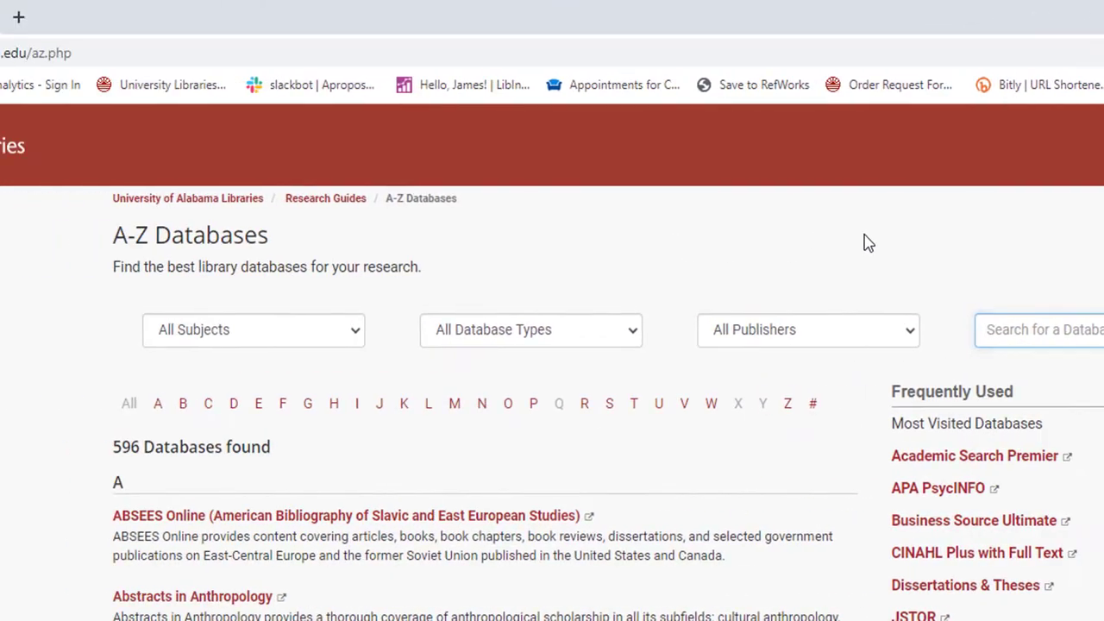
{"action": "left_click", "coordinate": [334, 333]}
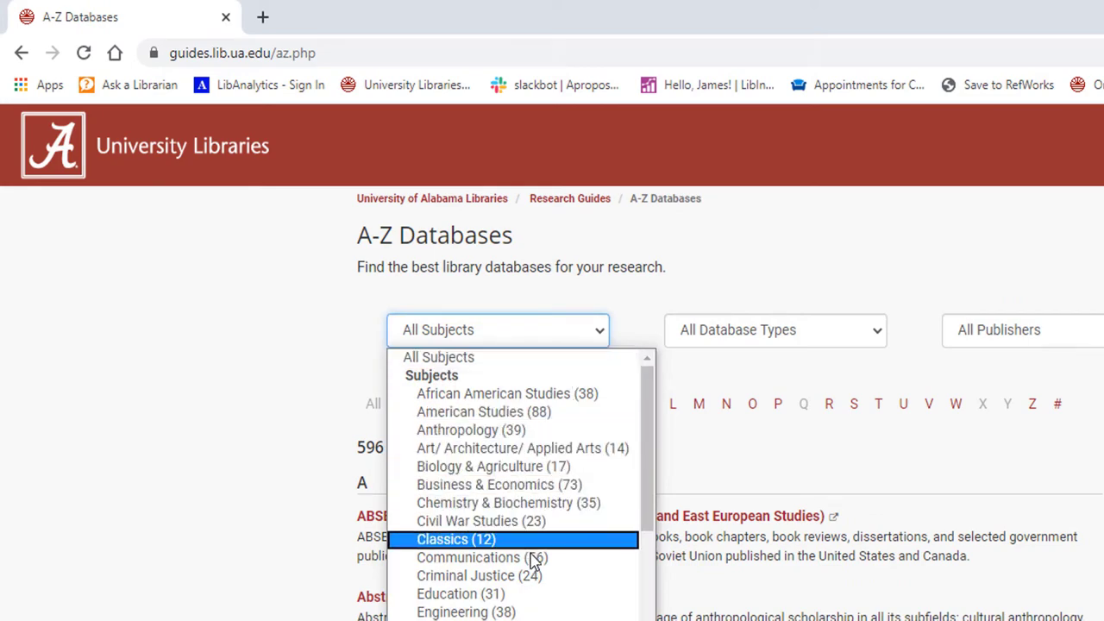
{"action": "key", "text": "Escape"}
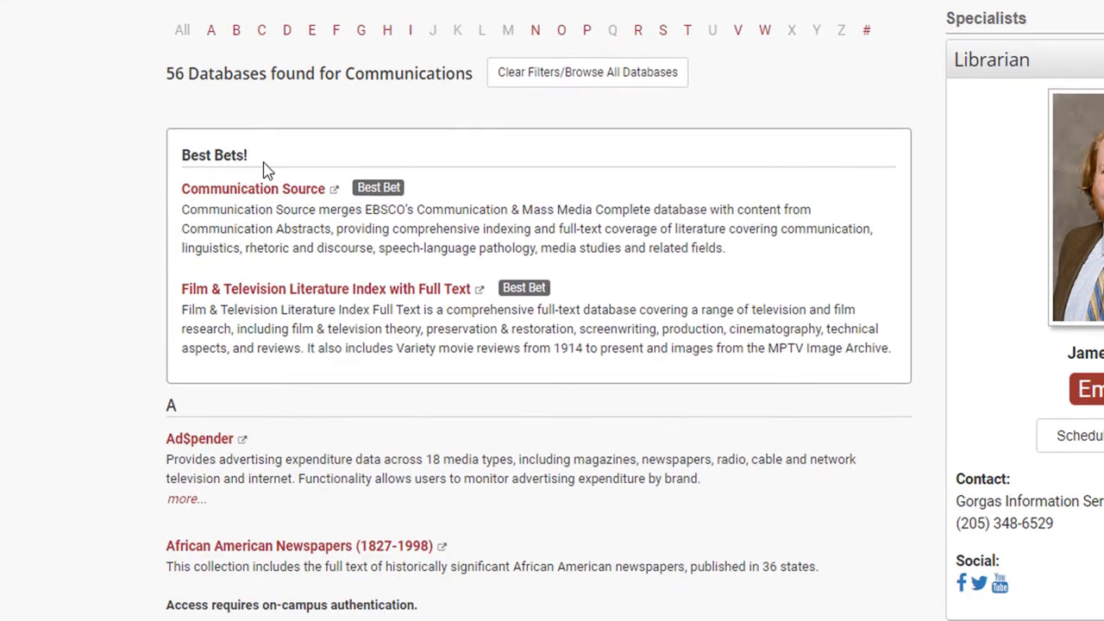
{"action": "left_click", "coordinate": [177, 186]}
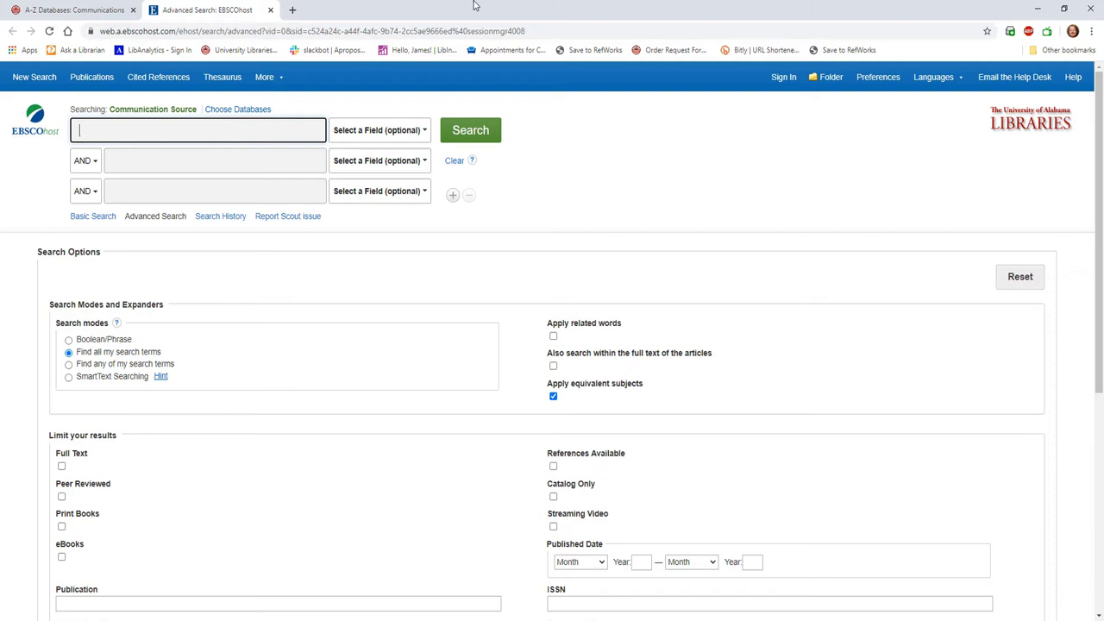
{"action": "left_click", "coordinate": [87, 81]}
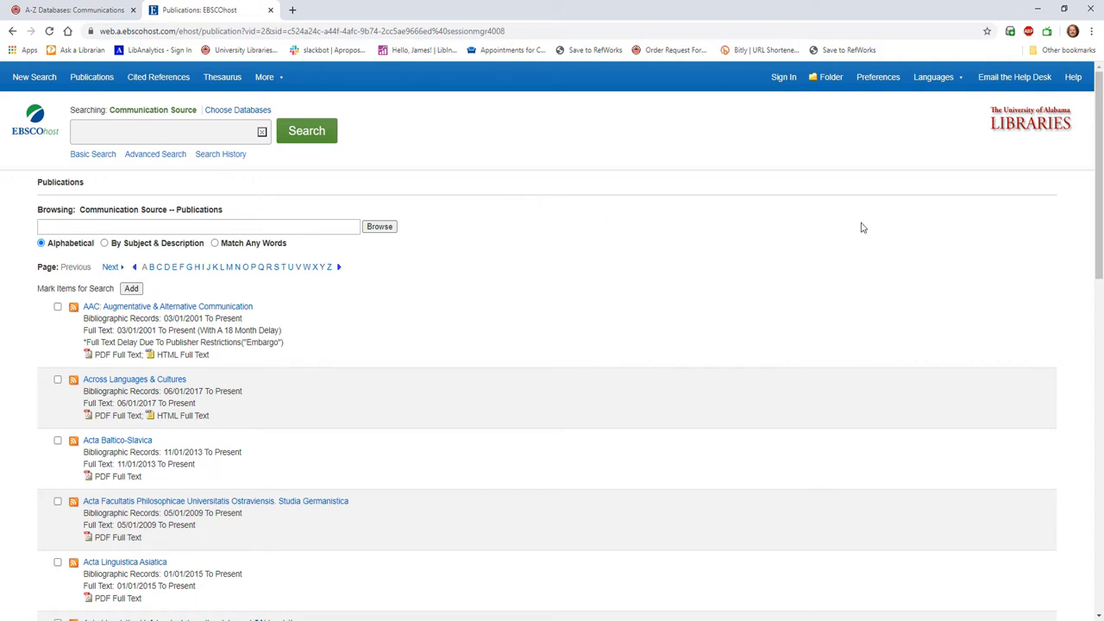
{"action": "left_click_drag", "start_coordinate": [1100, 148], "coordinate": [1100, 108]}
{"action": "left_click", "coordinate": [13, 31]}
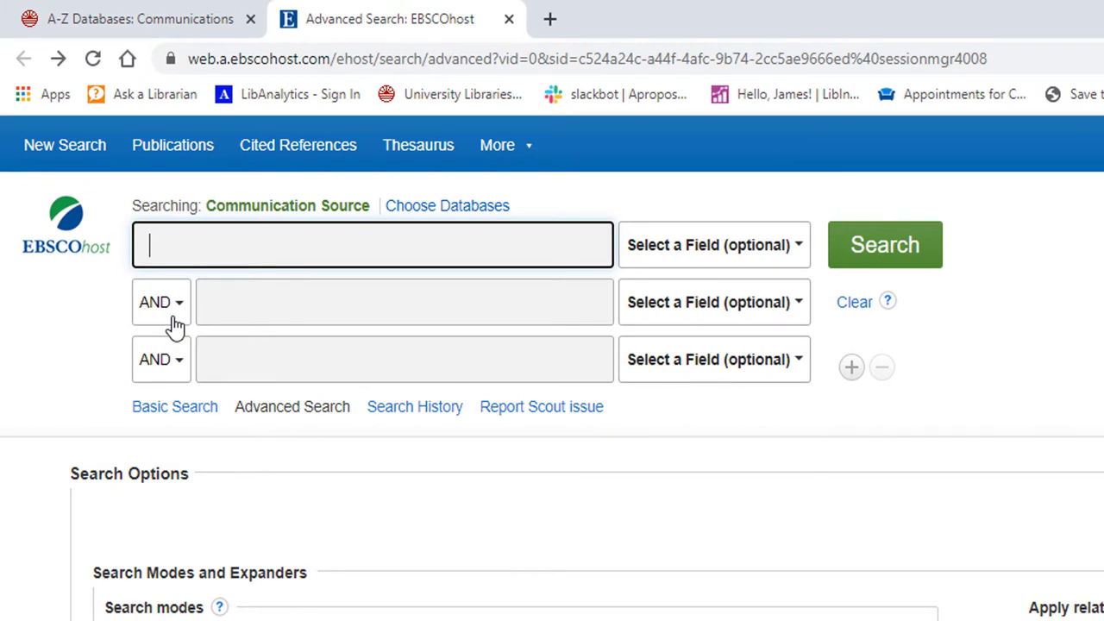
{"action": "left_click", "coordinate": [92, 169]}
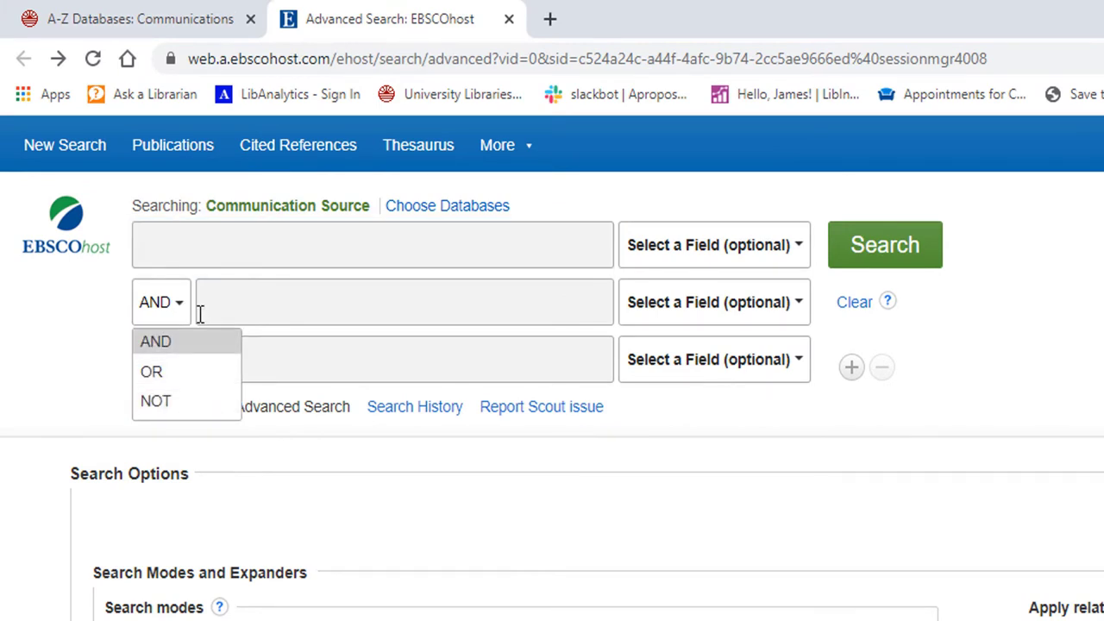
{"action": "left_click", "coordinate": [122, 310]}
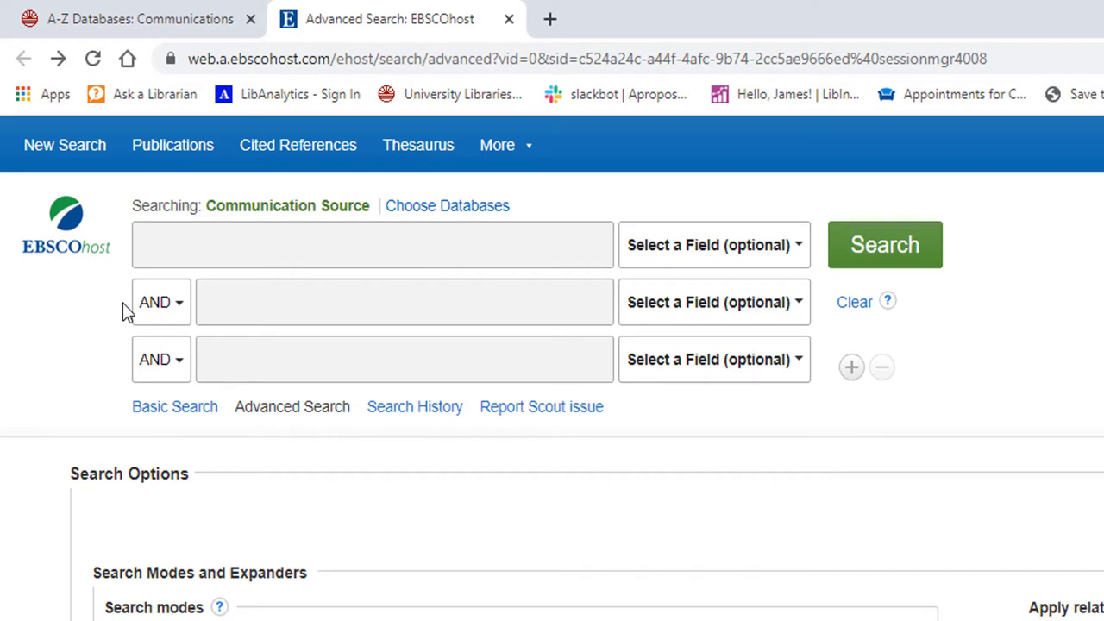
{"action": "left_click", "coordinate": [806, 244]}
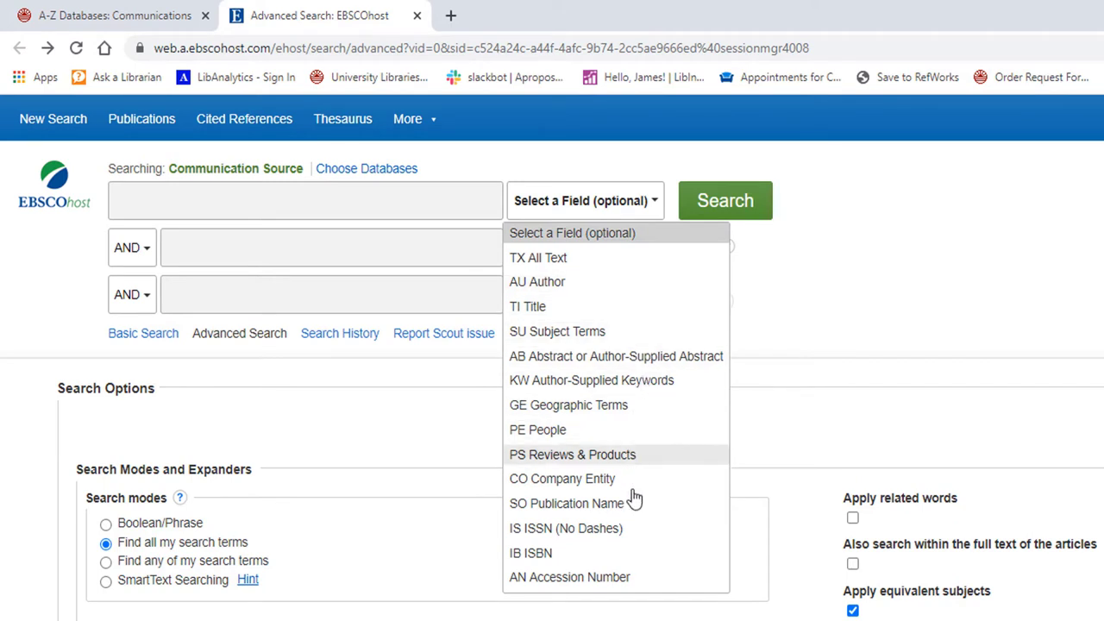
{"action": "left_click", "coordinate": [801, 291]}
{"action": "left_click", "coordinate": [400, 205]}
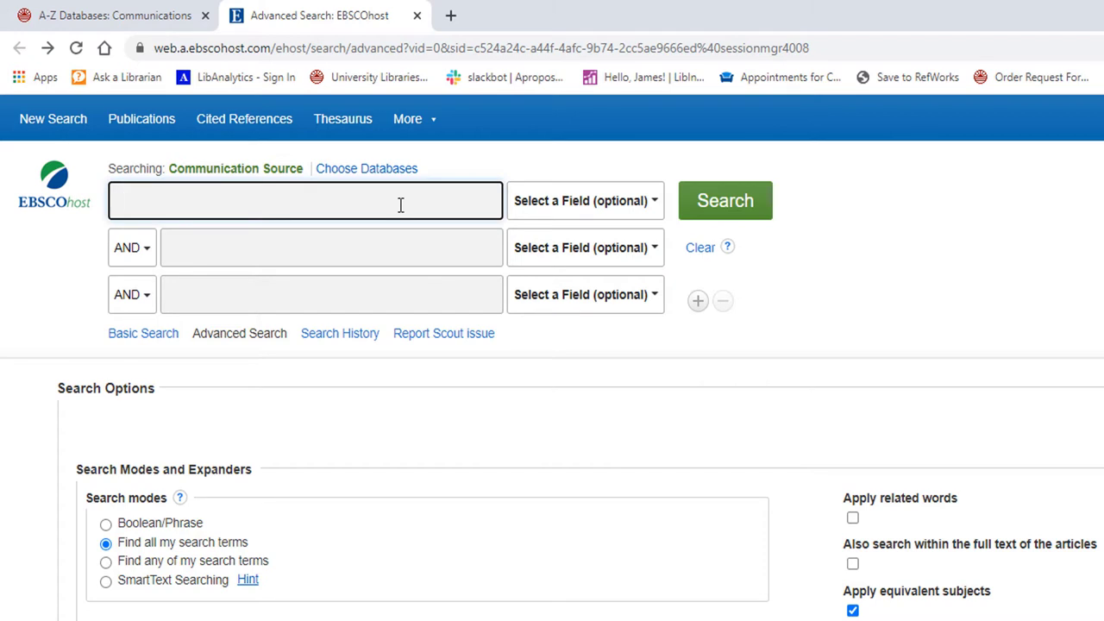
Search Communication Source for the exact phrase "politeness theory"
{"action": "type", "text": "\"pol"}
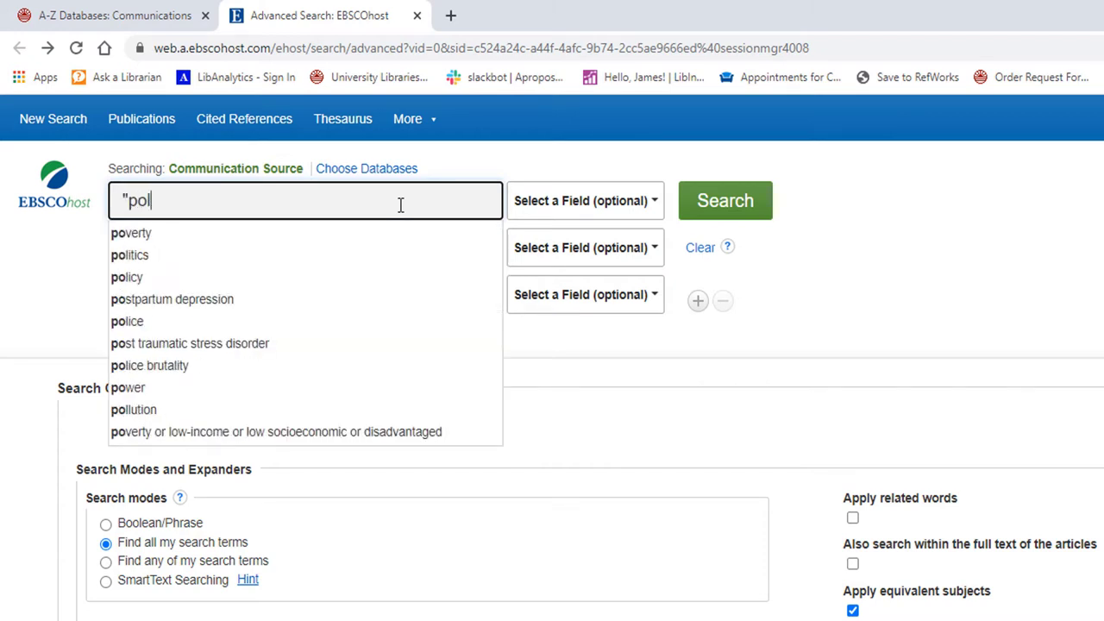
{"action": "type", "text": "iteness theory"}
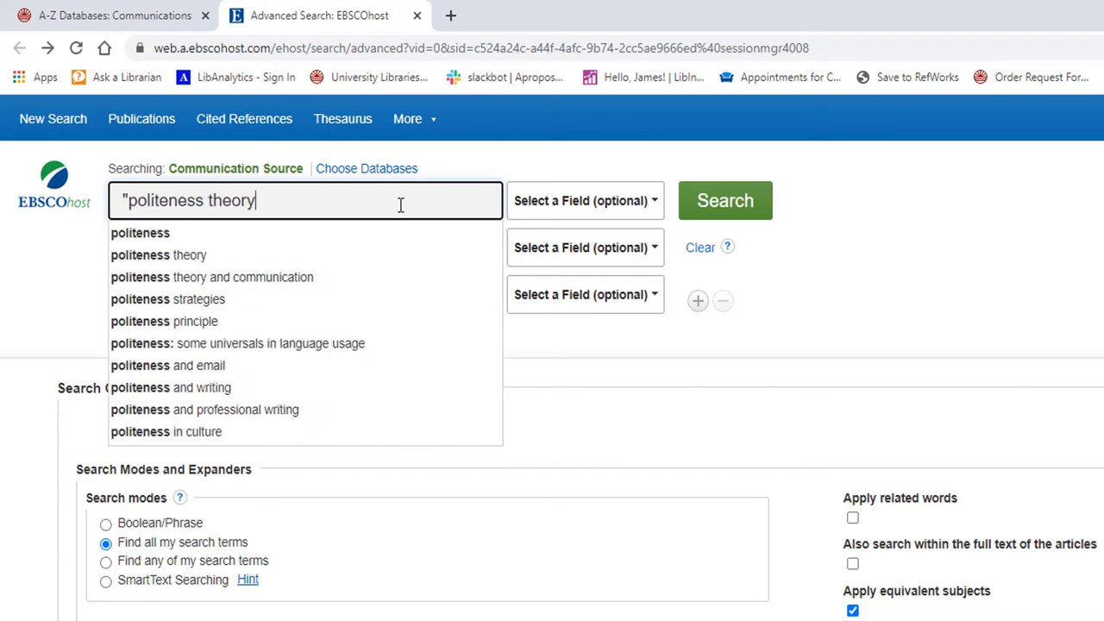
{"action": "type", "text": "\""}
{"action": "key", "text": "Return"}
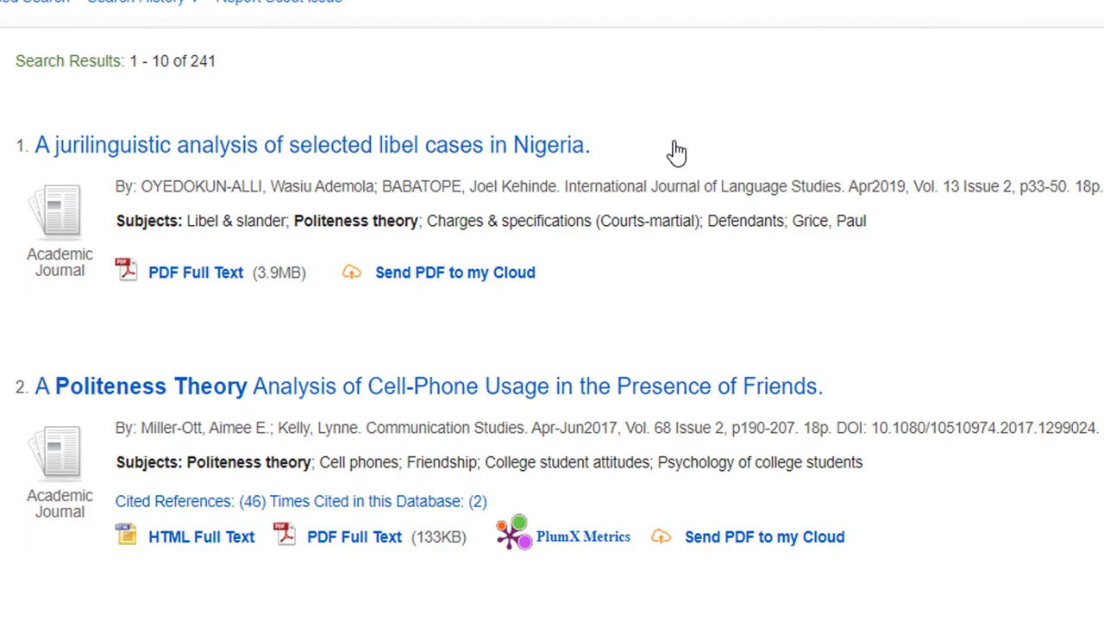
View the detailed record and abstract of the Nigerian libel-cases article
{"action": "left_click", "coordinate": [477, 157]}
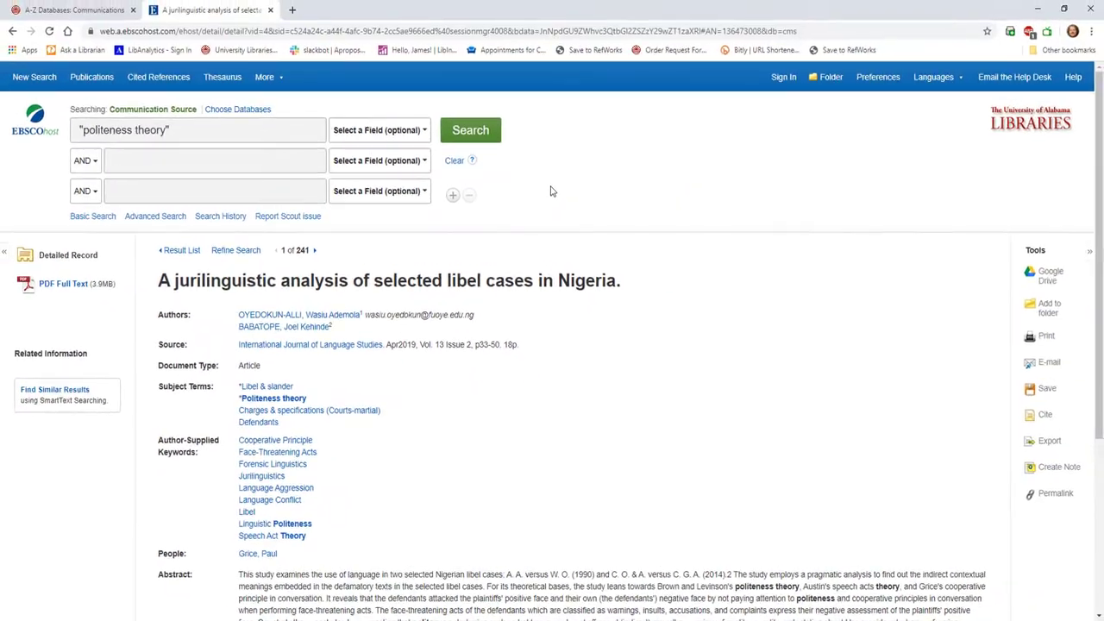
{"action": "scroll", "coordinate": [1096, 138], "scroll_direction": "down", "scroll_amount": 3}
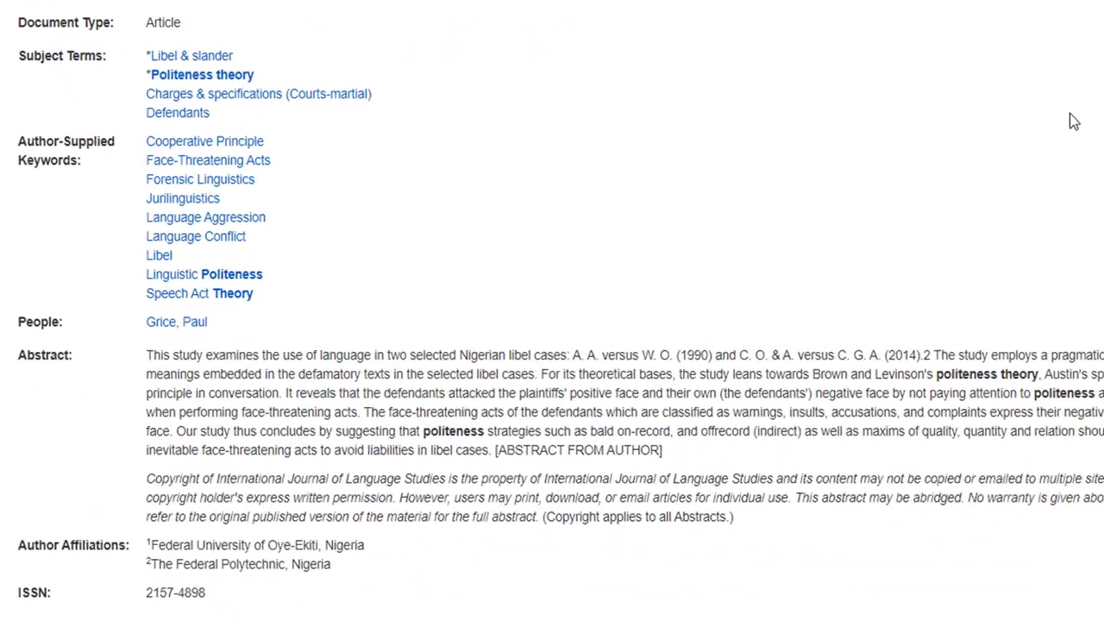
{"action": "scroll", "coordinate": [605, 336], "scroll_direction": "up", "scroll_amount": 5}
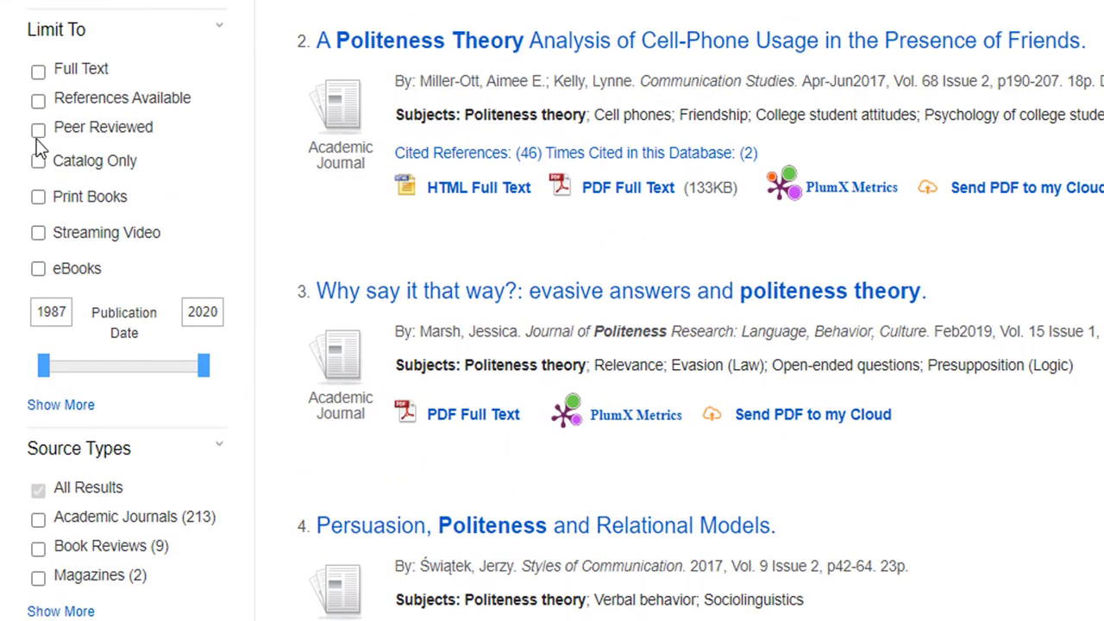
Limit the results to peer-reviewed academic journals
{"action": "left_click", "coordinate": [38, 130]}
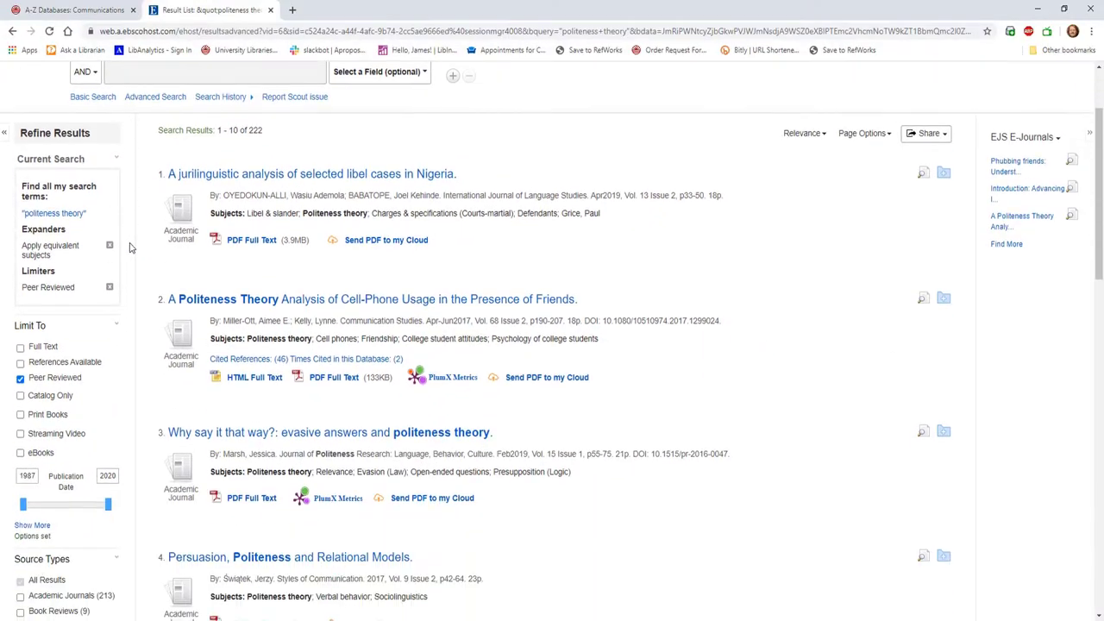
{"action": "scroll", "coordinate": [129, 248], "scroll_direction": "down", "scroll_amount": 1}
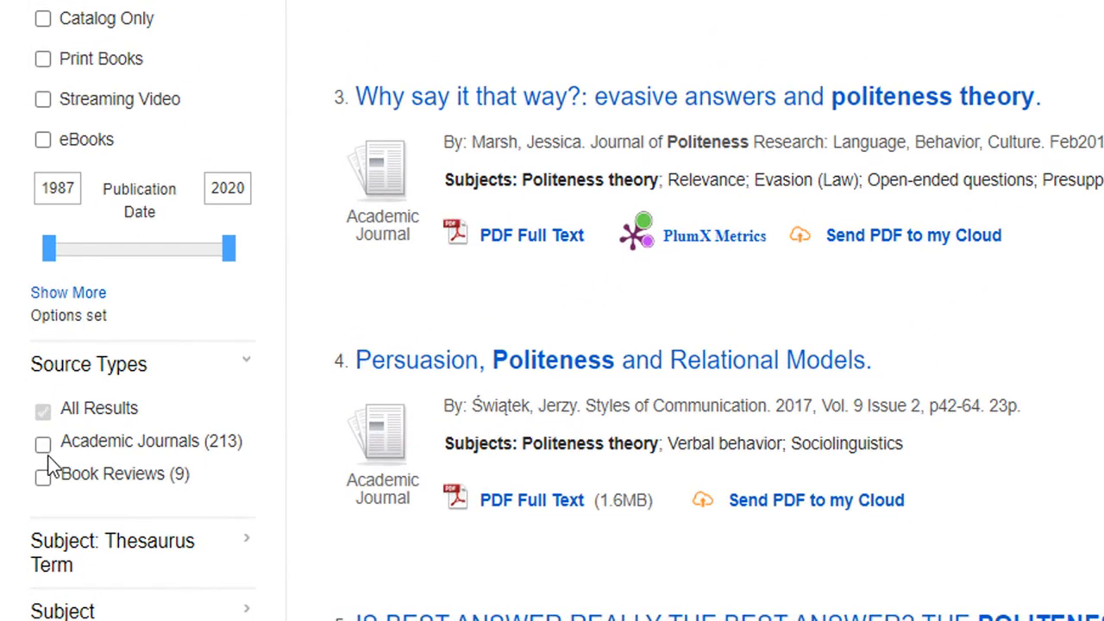
{"action": "left_click", "coordinate": [43, 445]}
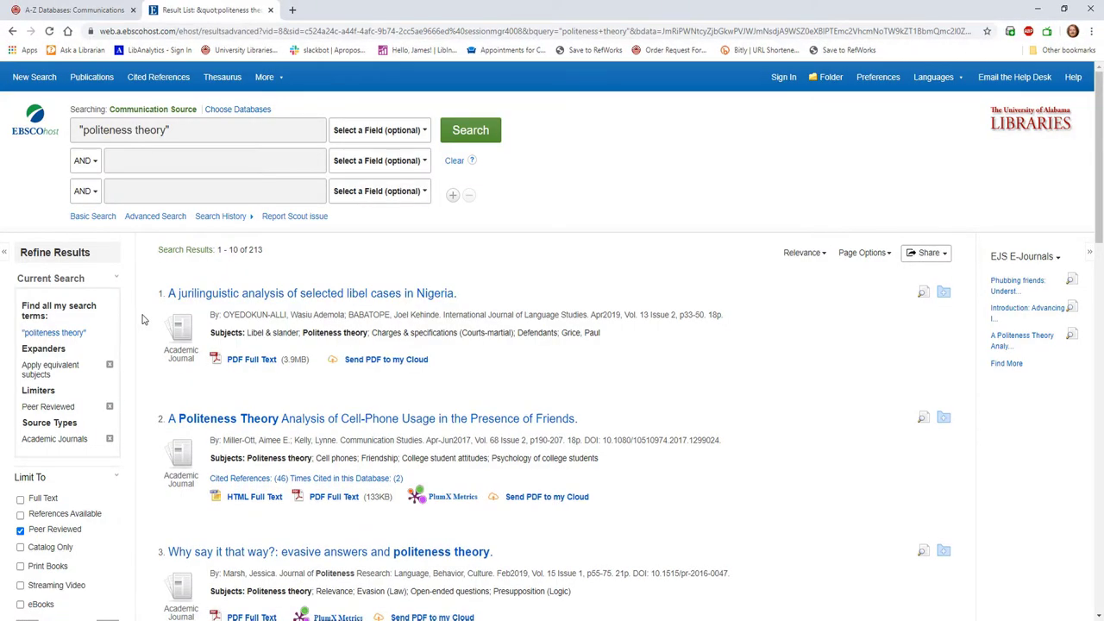
Change the publication start year from 1987 to 2010, narrowing results to 116
{"action": "left_click_drag", "start_coordinate": [1097, 151], "coordinate": [1100, 278]}
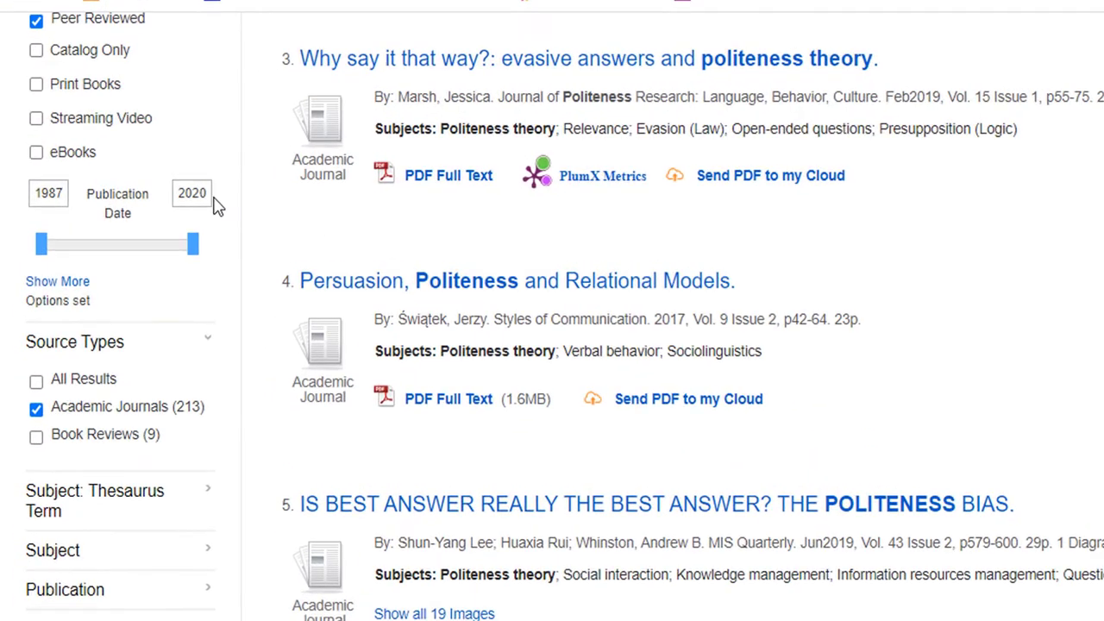
{"action": "left_click_drag", "start_coordinate": [62, 191], "coordinate": [33, 195]}
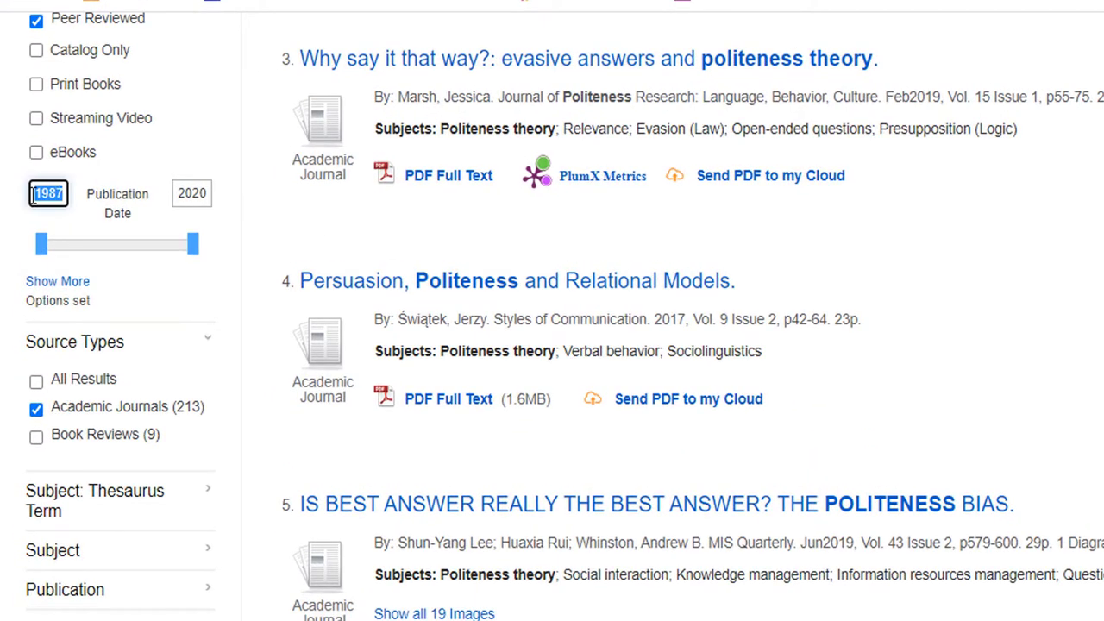
{"action": "type", "text": "2010"}
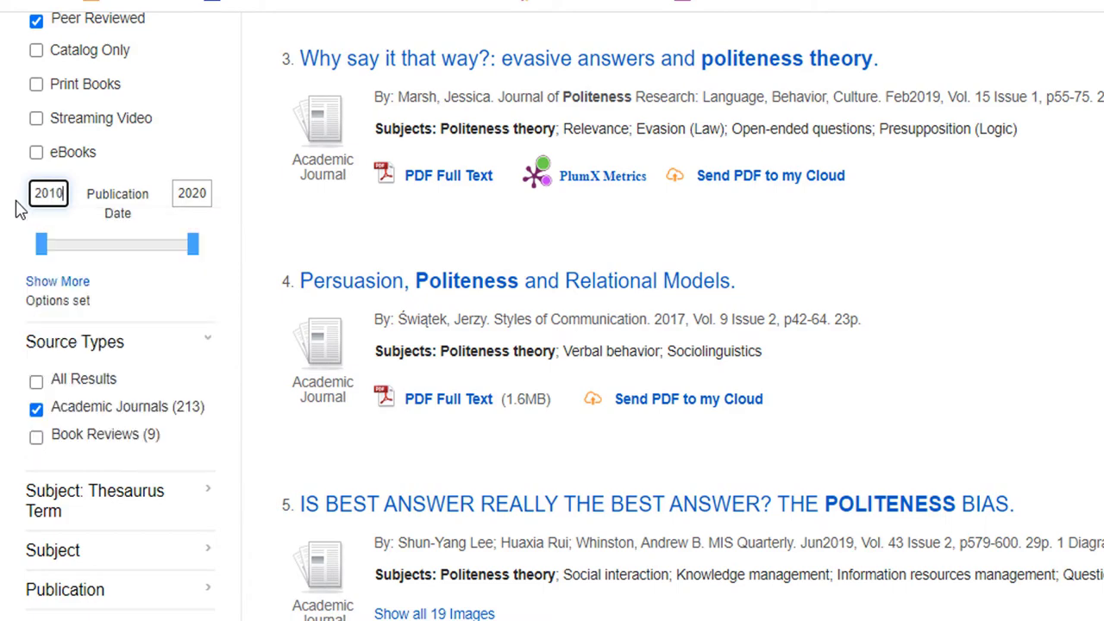
{"action": "key", "text": "Return"}
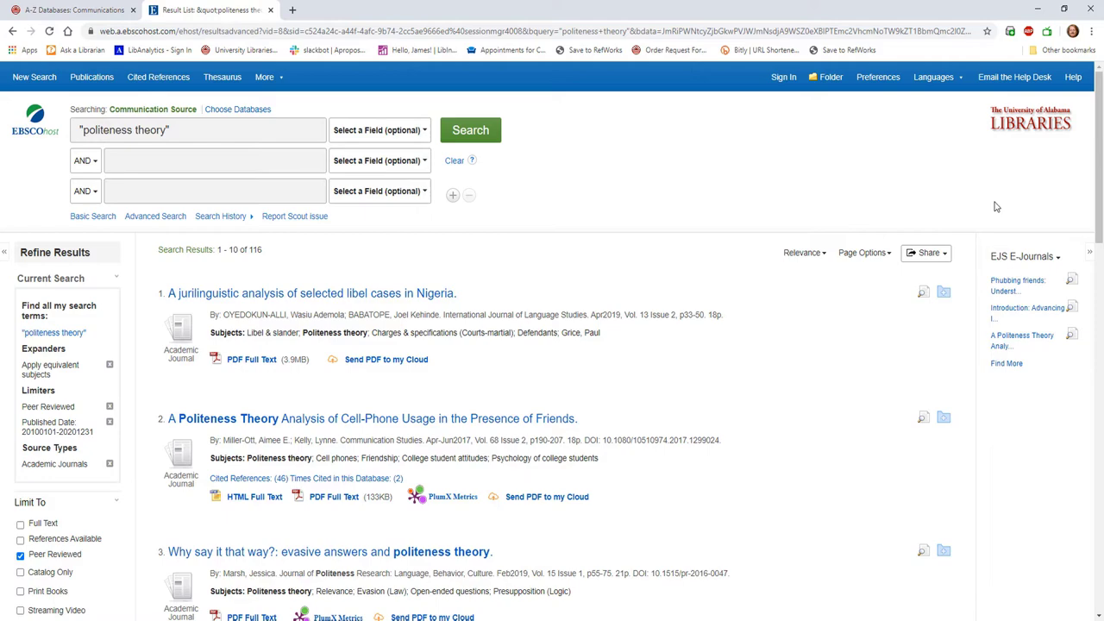
Add results 1–5, from the Nigerian libel-cases article to Politeness Bias, to the folder
{"action": "left_click", "coordinate": [949, 257]}
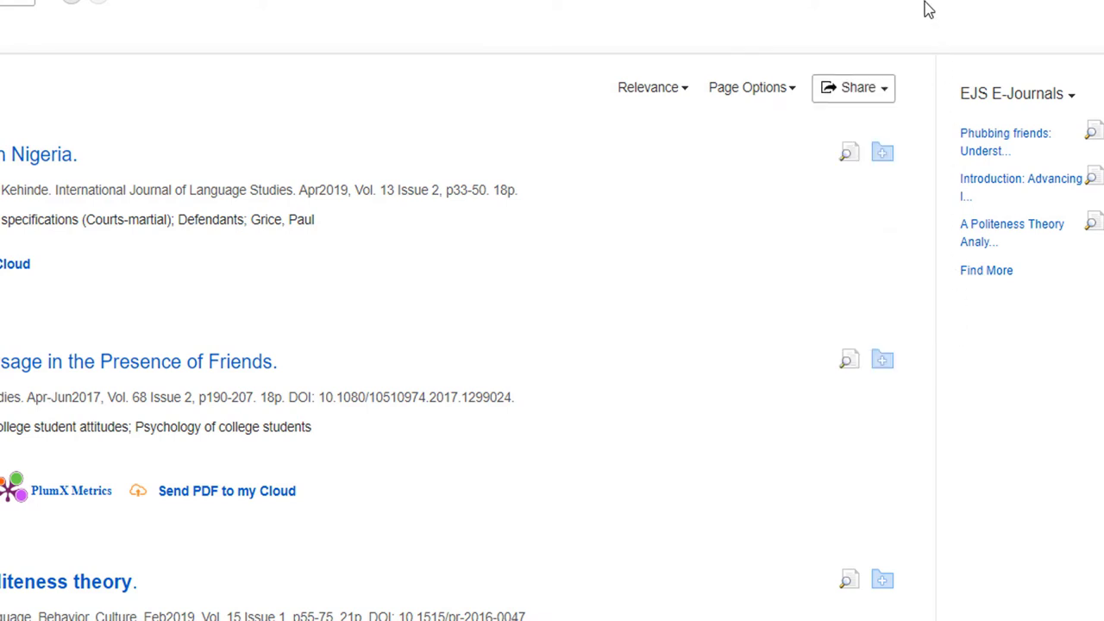
{"action": "left_click", "coordinate": [885, 157]}
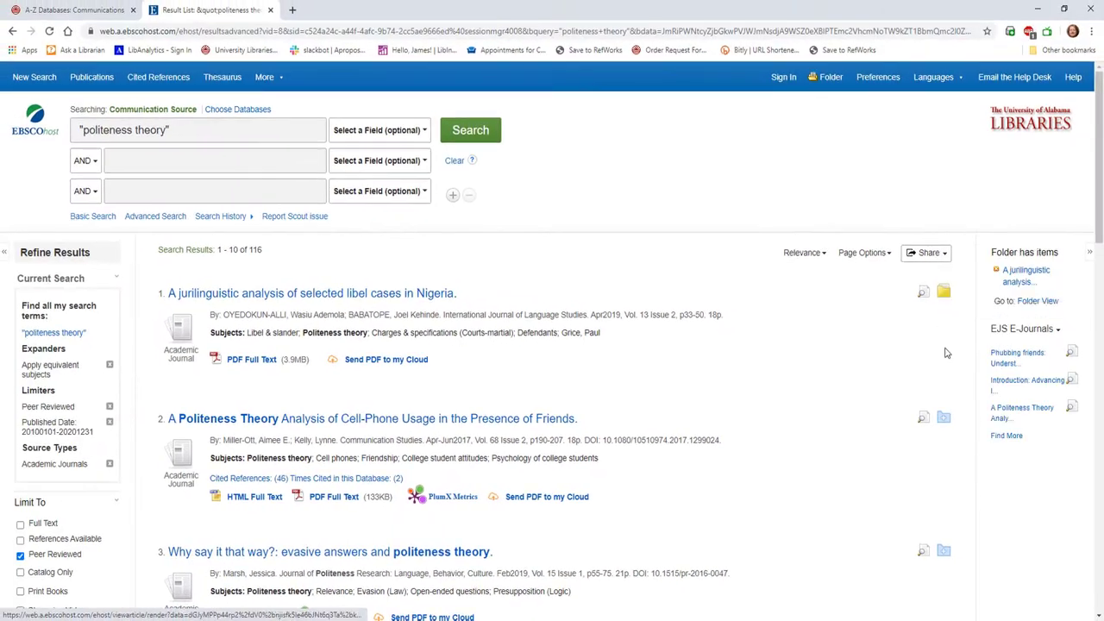
{"action": "left_click", "coordinate": [885, 362]}
{"action": "left_click", "coordinate": [944, 551]}
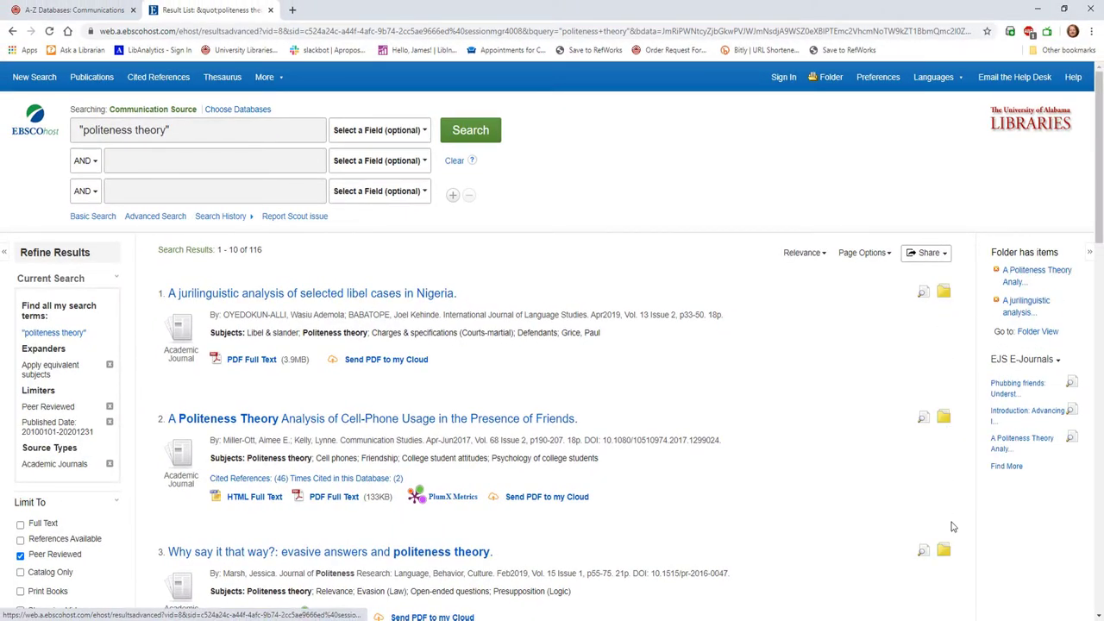
{"action": "scroll", "coordinate": [956, 509], "scroll_direction": "down", "scroll_amount": 4}
{"action": "scroll", "coordinate": [959, 496], "scroll_direction": "down", "scroll_amount": 1}
{"action": "left_click", "coordinate": [943, 257]}
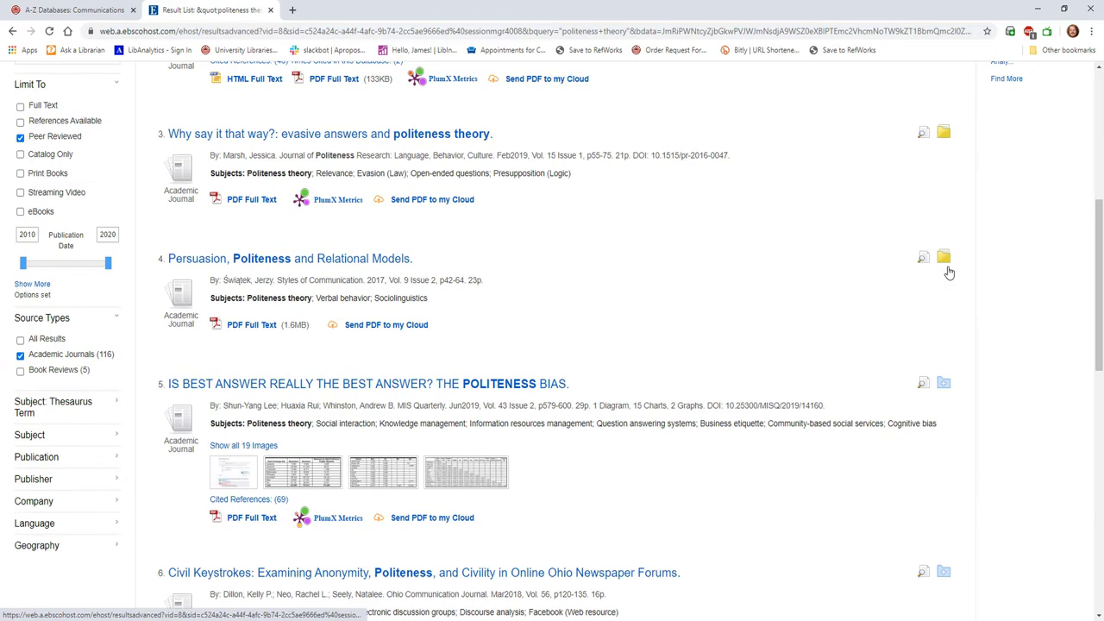
{"action": "left_click", "coordinate": [942, 382]}
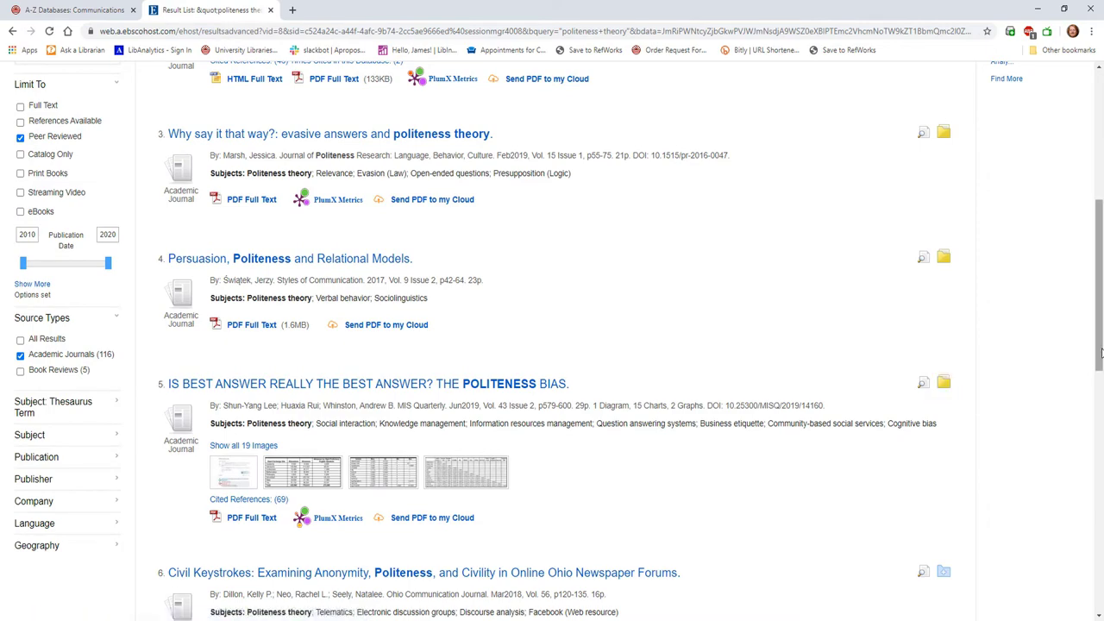
{"action": "left_click_drag", "start_coordinate": [1101, 352], "coordinate": [1097, 184]}
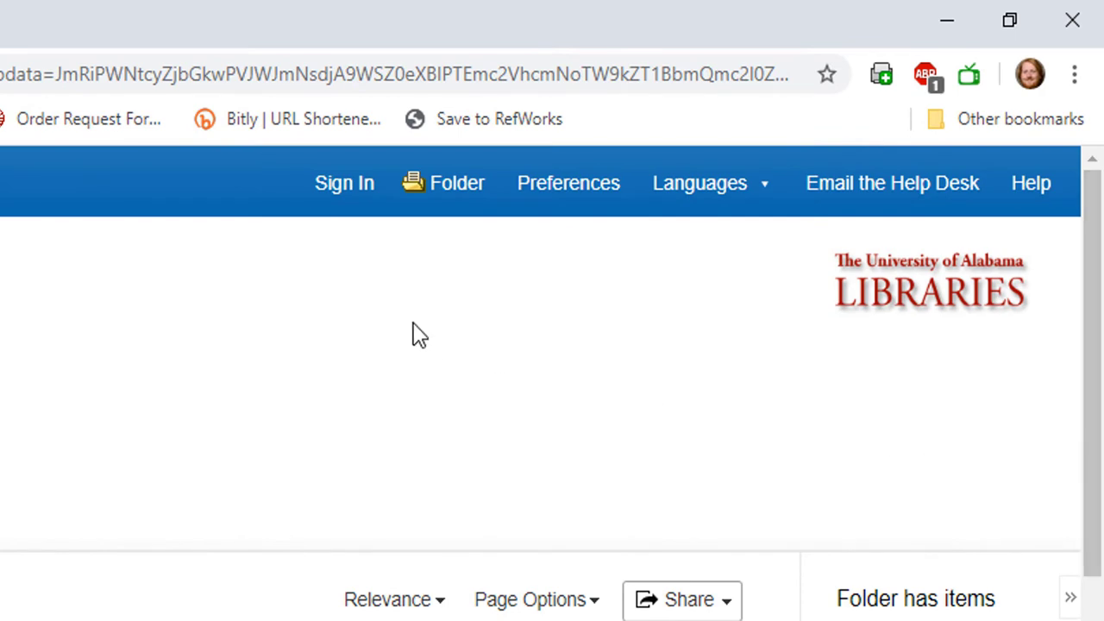
{"action": "left_click", "coordinate": [440, 198]}
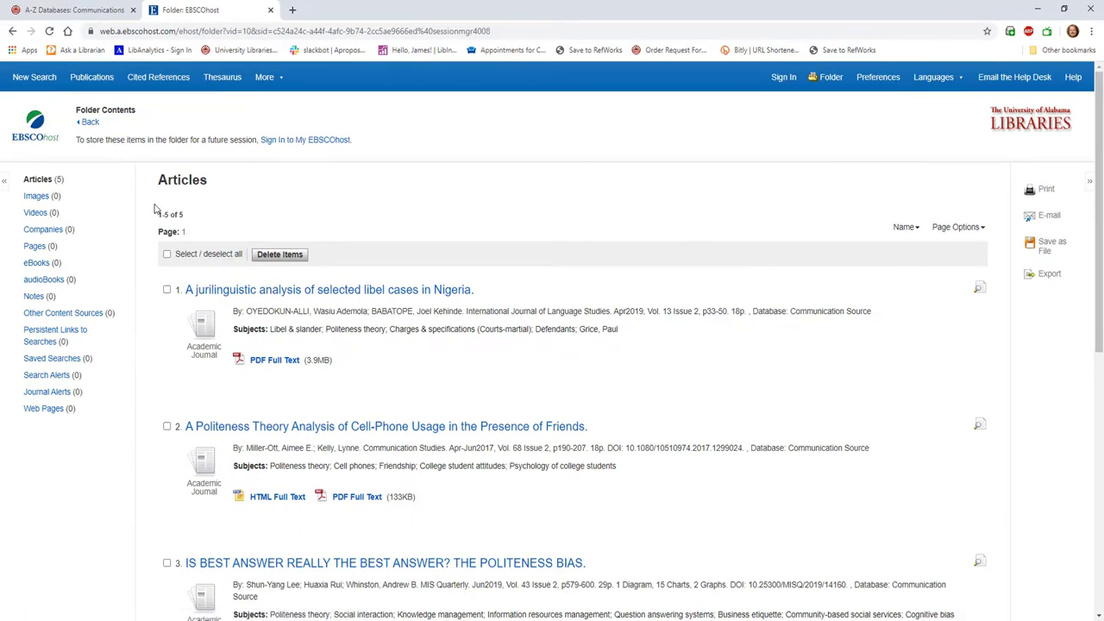
{"action": "left_click", "coordinate": [167, 254]}
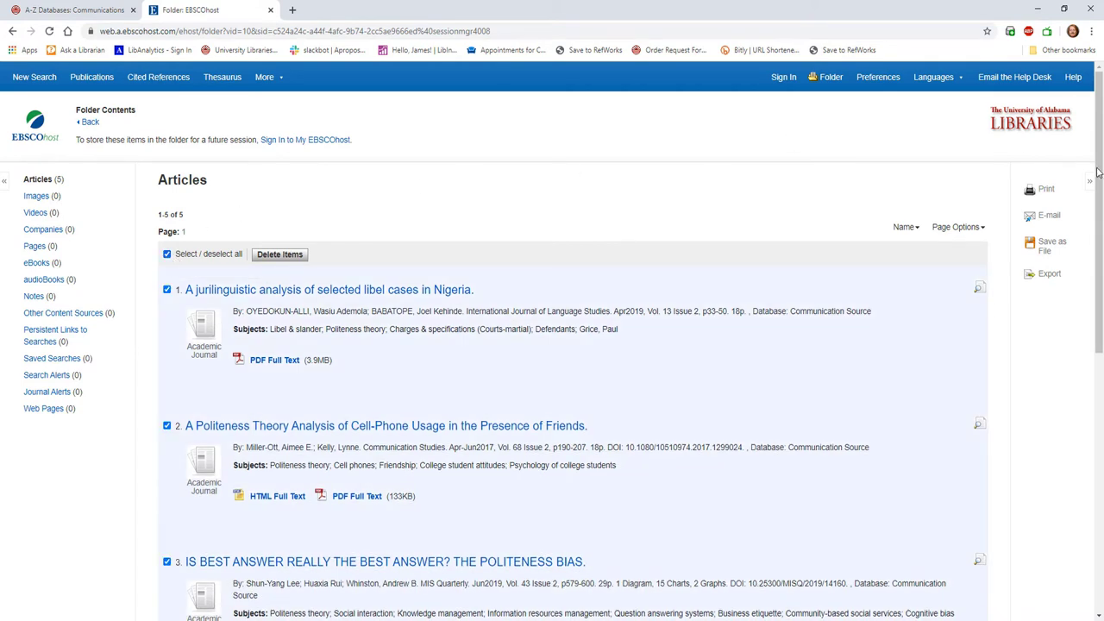
{"action": "left_click", "coordinate": [1051, 223]}
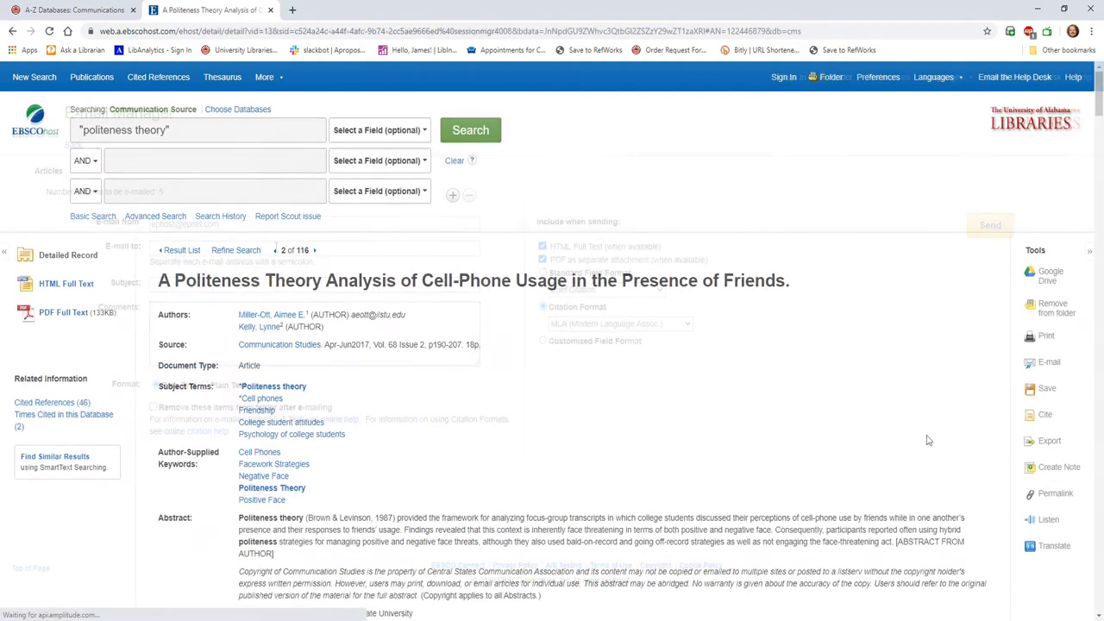
{"action": "left_click", "coordinate": [1038, 366]}
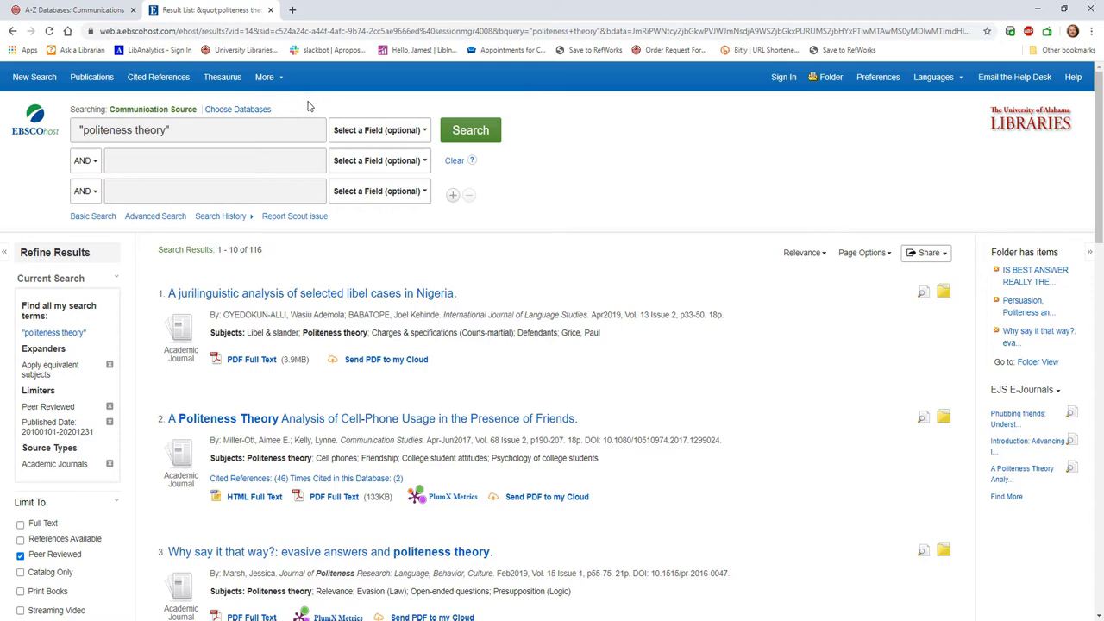
Add Academic Search Premier, APA PsycArticles and Business Source Ultimate to the databases searched
{"action": "left_click", "coordinate": [261, 115]}
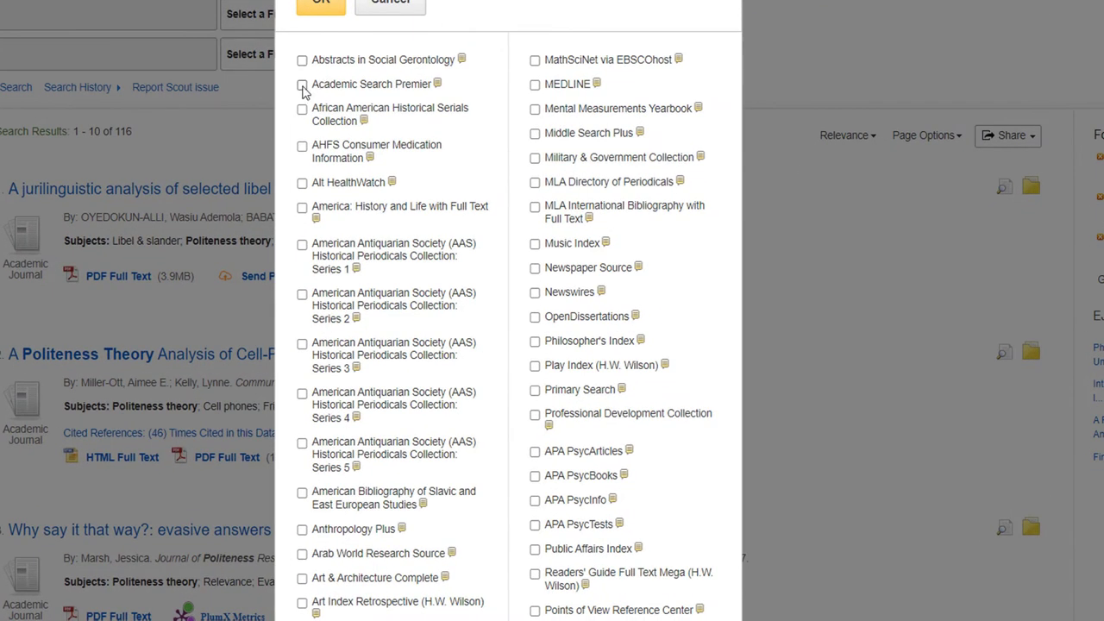
{"action": "left_click", "coordinate": [302, 85]}
{"action": "scroll", "coordinate": [494, 262], "scroll_direction": "down", "scroll_amount": 4}
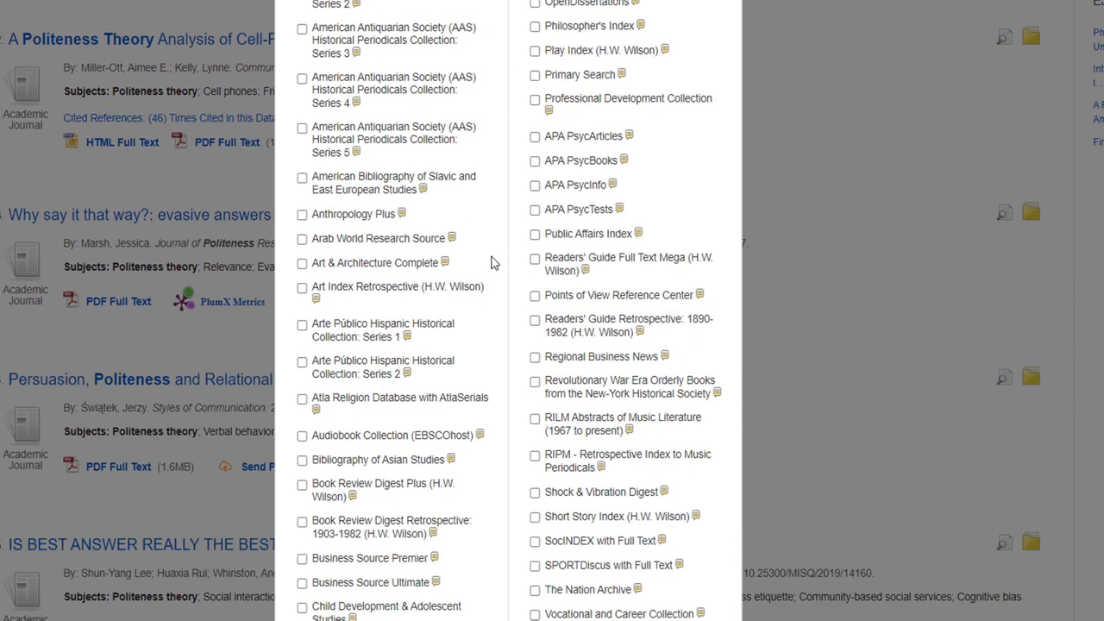
{"action": "left_click", "coordinate": [535, 136]}
{"action": "scroll", "coordinate": [505, 217], "scroll_direction": "down", "scroll_amount": 5}
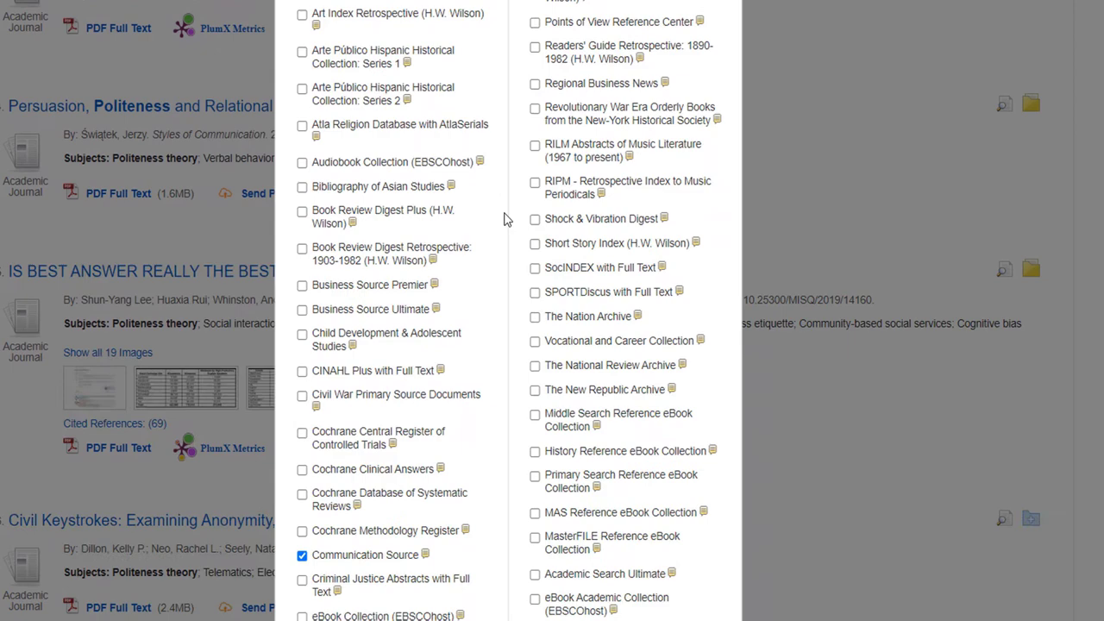
{"action": "scroll", "coordinate": [505, 218], "scroll_direction": "down", "scroll_amount": 2}
{"action": "left_click", "coordinate": [302, 33]}
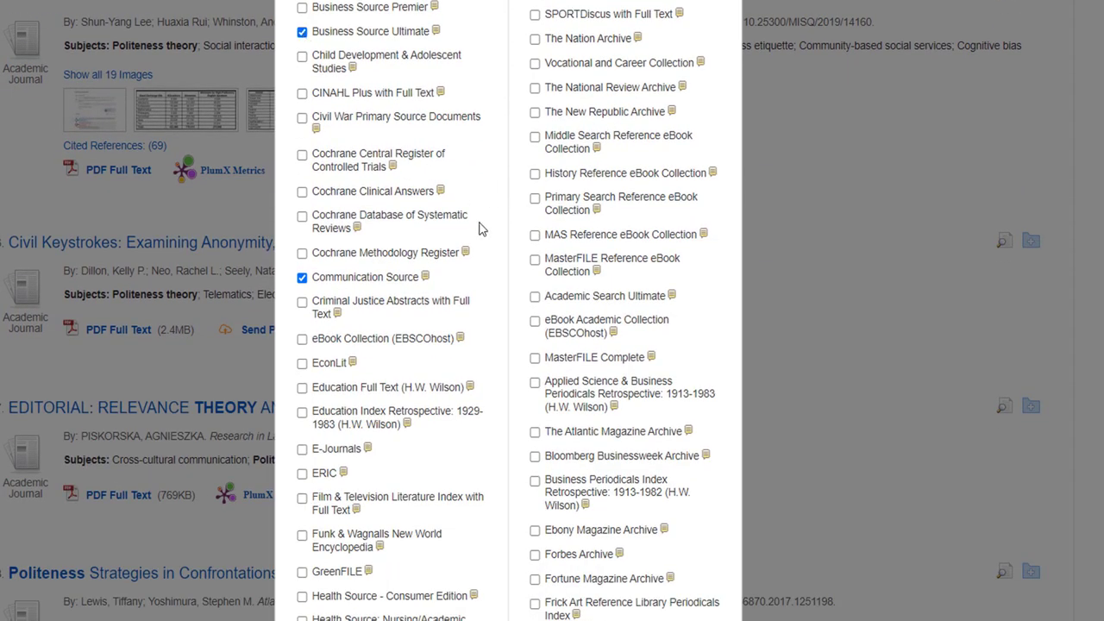
{"action": "scroll", "coordinate": [492, 250], "scroll_direction": "down", "scroll_amount": 5}
{"action": "scroll", "coordinate": [499, 270], "scroll_direction": "down", "scroll_amount": 3}
{"action": "left_click", "coordinate": [319, 415]}
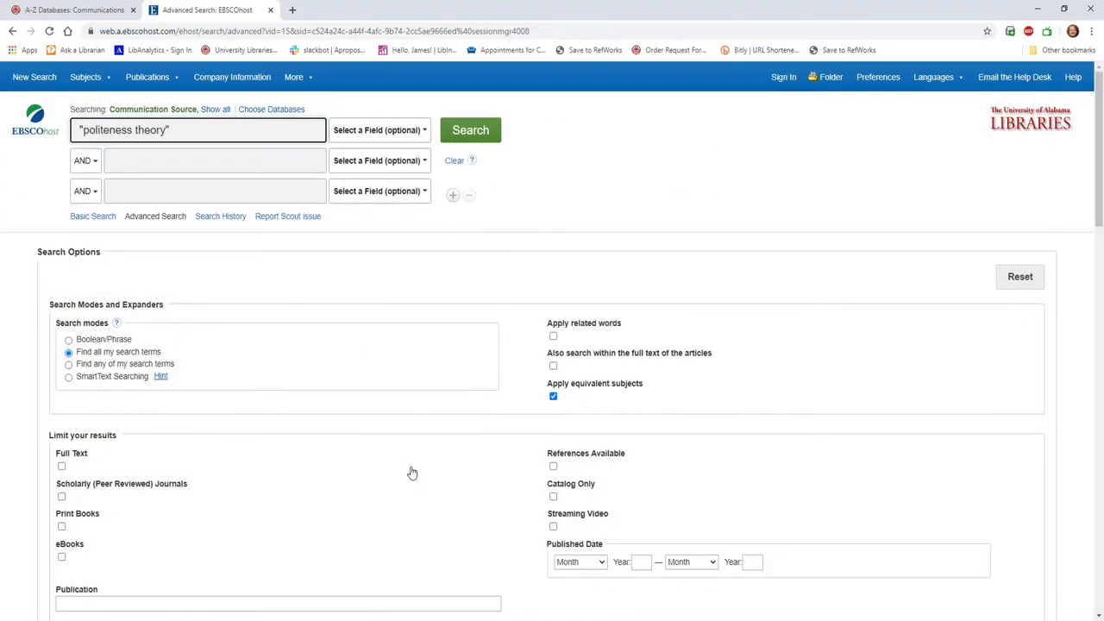
Rerun the "politeness theory" search across all selected databases, returning 500 results
{"action": "left_click", "coordinate": [481, 132]}
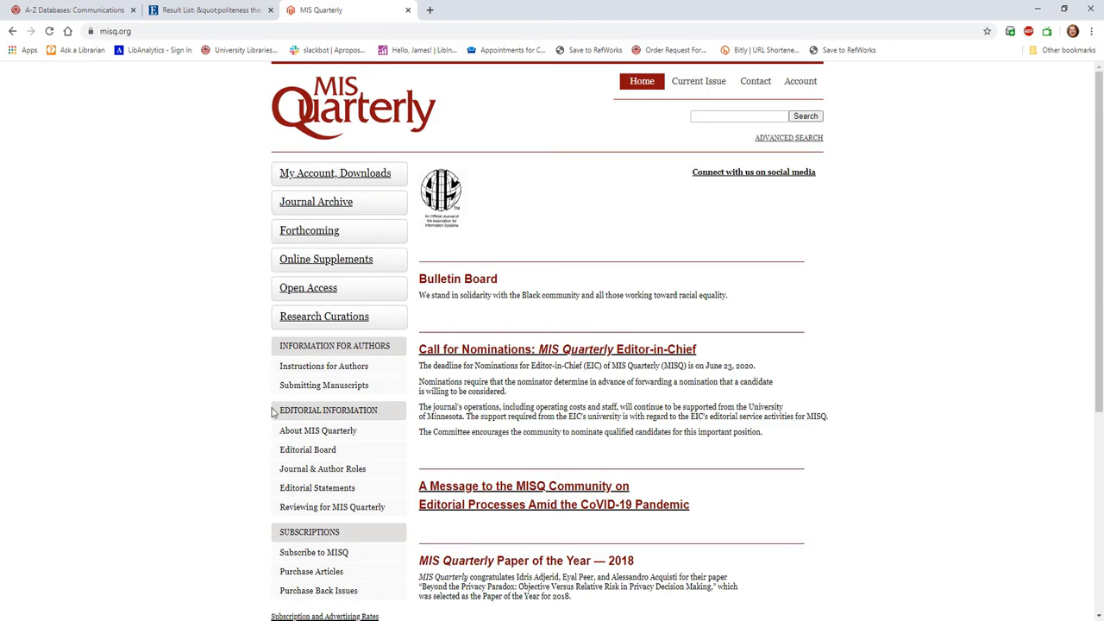
Open About MIS Quarterly and scroll to its editorial objective, vision and impact factors
{"action": "left_click", "coordinate": [290, 434]}
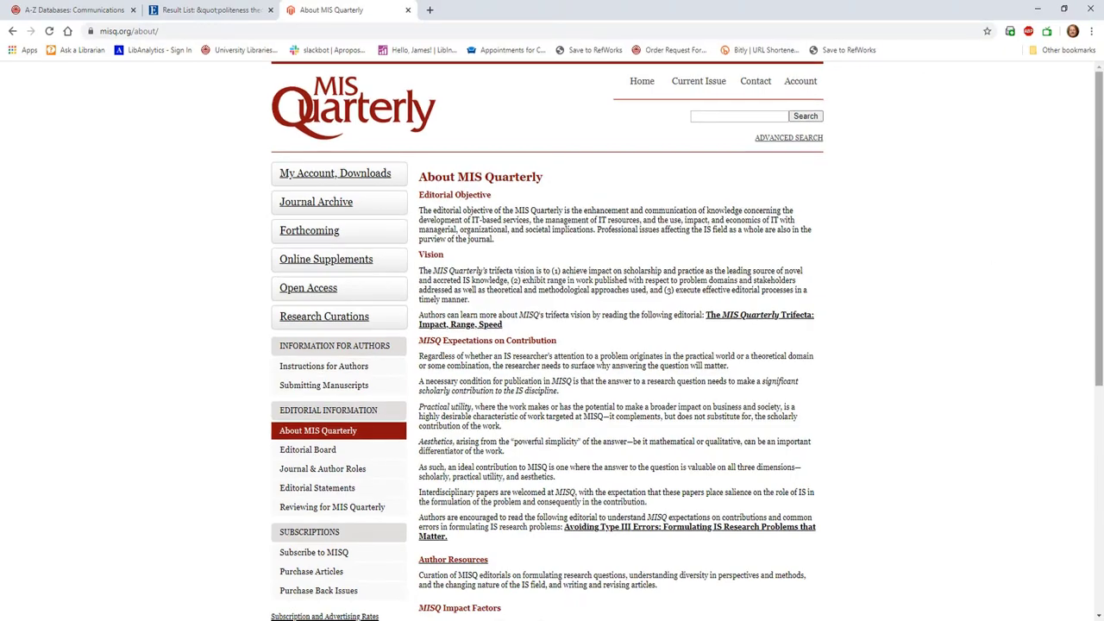
{"action": "scroll", "coordinate": [1101, 164], "scroll_direction": "down", "scroll_amount": 1}
{"action": "scroll", "coordinate": [1101, 164], "scroll_direction": "down", "scroll_amount": 1}
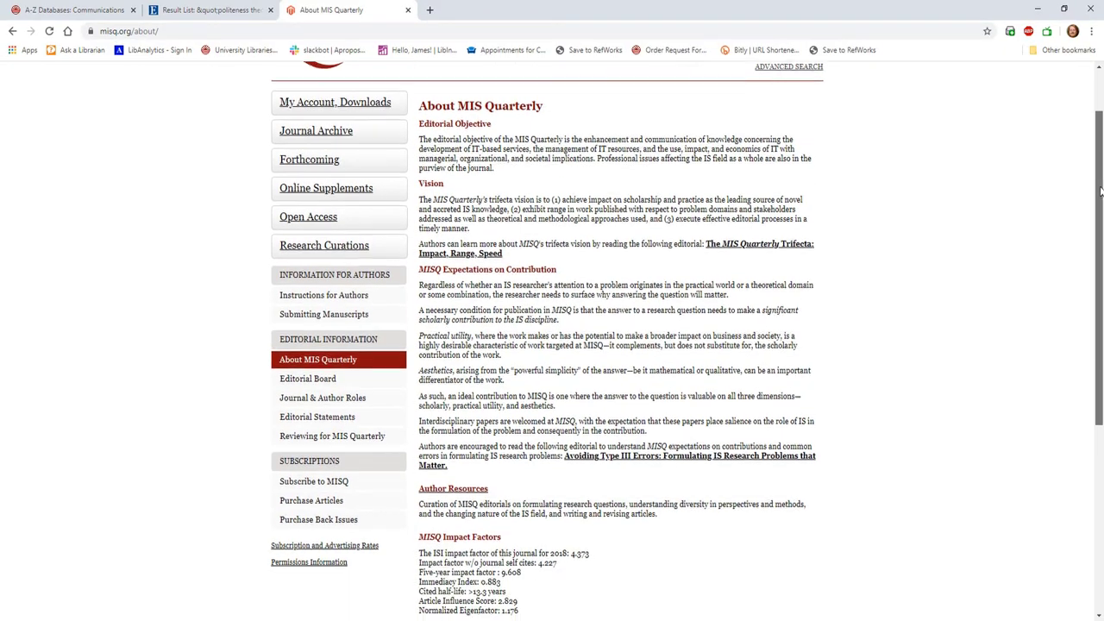